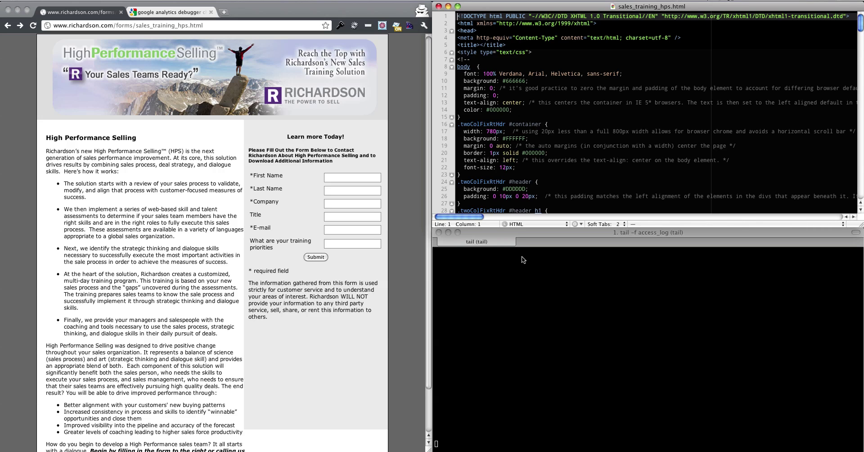
Reload the sales training form page so the log shows page and banner 304, favicon 404.
{"action": "left_click", "coordinate": [403, 182]}
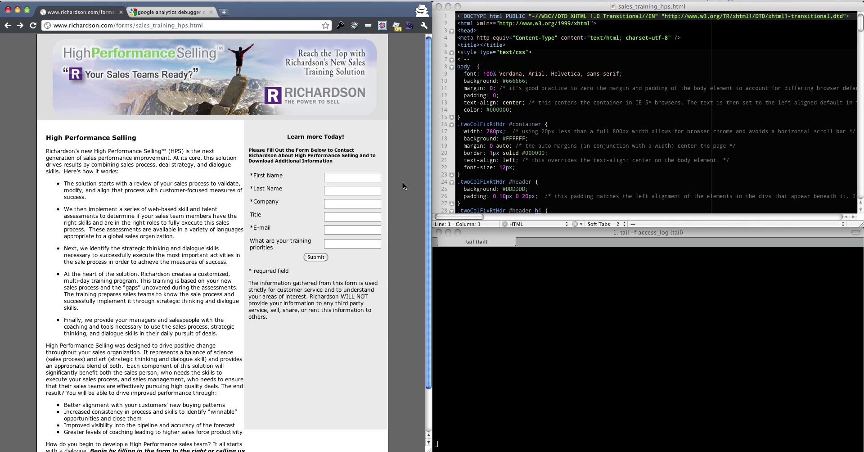
{"action": "left_click", "coordinate": [607, 137]}
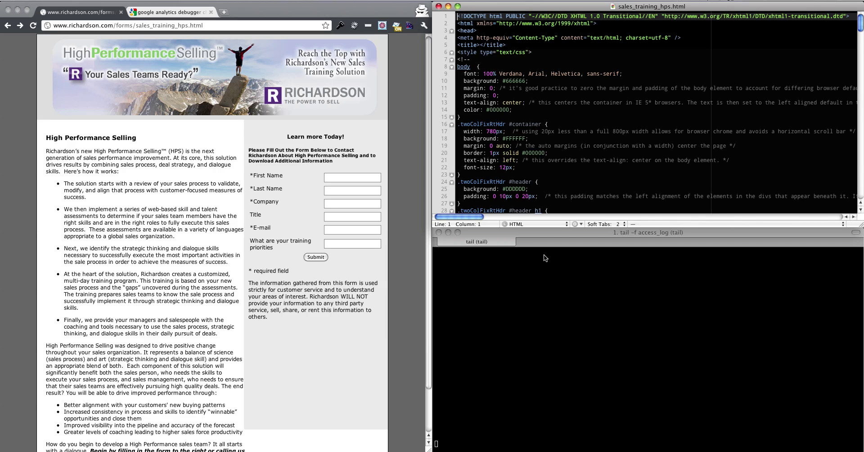
{"action": "left_click", "coordinate": [415, 245]}
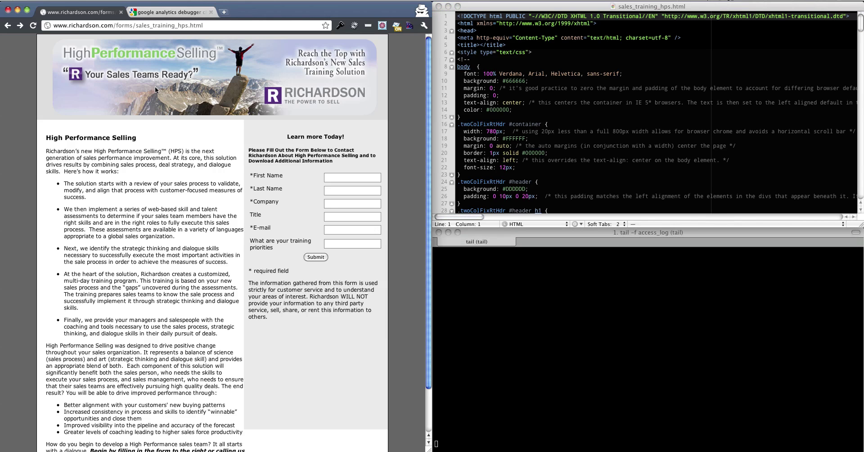
{"action": "left_click", "coordinate": [33, 24]}
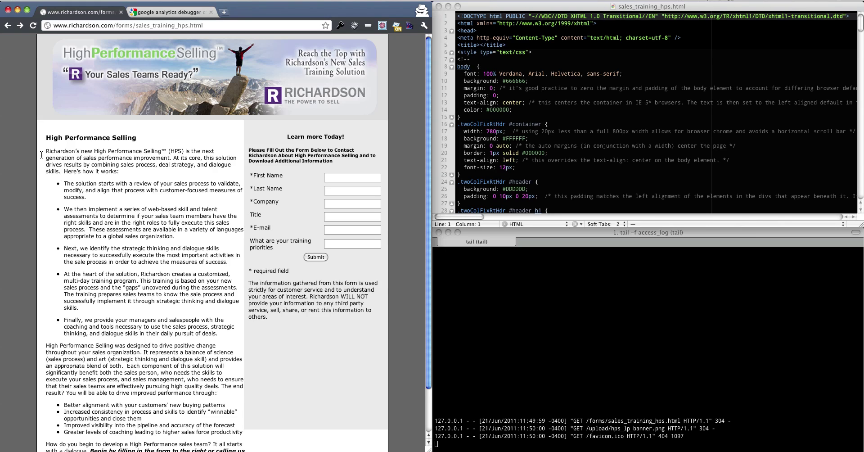
{"action": "left_click", "coordinate": [623, 159]}
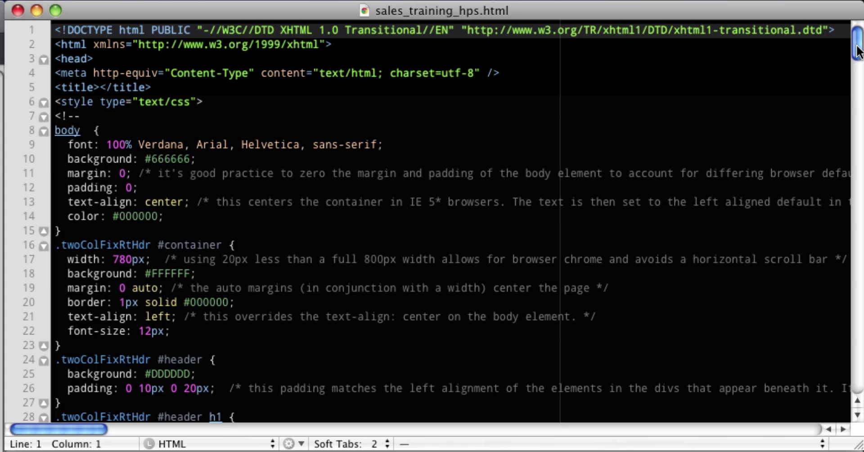
{"action": "scroll", "coordinate": [309, 207], "scroll_direction": "down", "scroll_amount": 15}
{"action": "scroll", "coordinate": [309, 206], "scroll_direction": "down", "scroll_amount": 10}
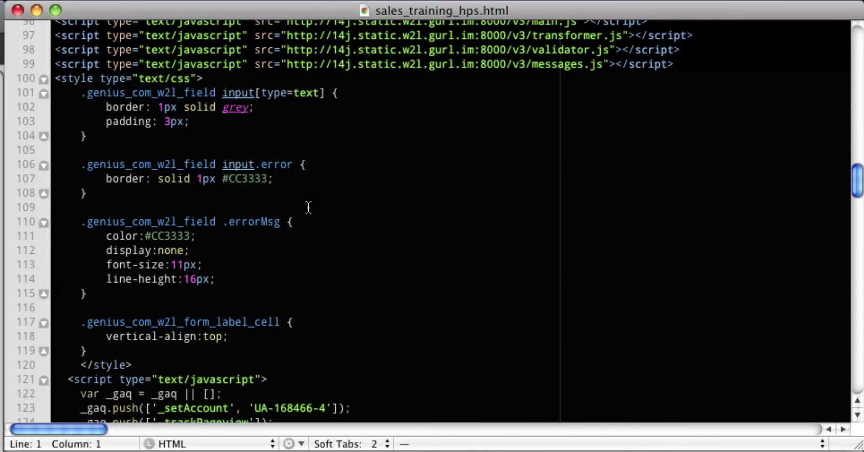
{"action": "scroll", "coordinate": [309, 207], "scroll_direction": "up", "scroll_amount": 1}
{"action": "scroll", "coordinate": [308, 207], "scroll_direction": "up", "scroll_amount": 1}
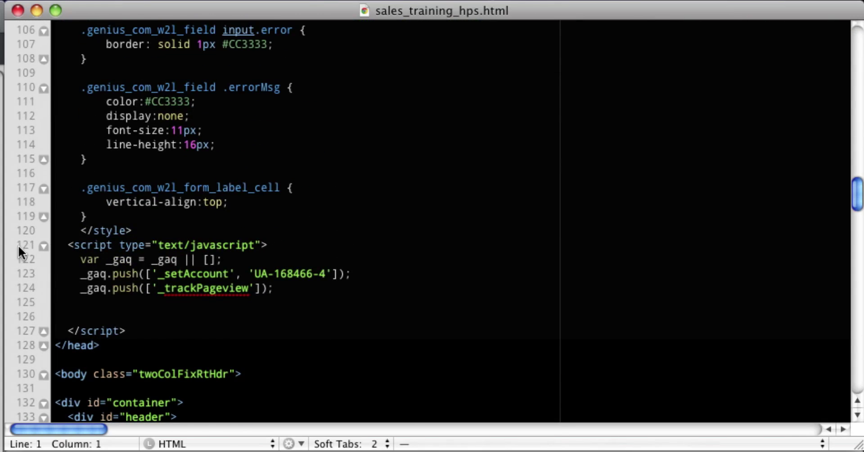
{"action": "left_click", "coordinate": [298, 244]}
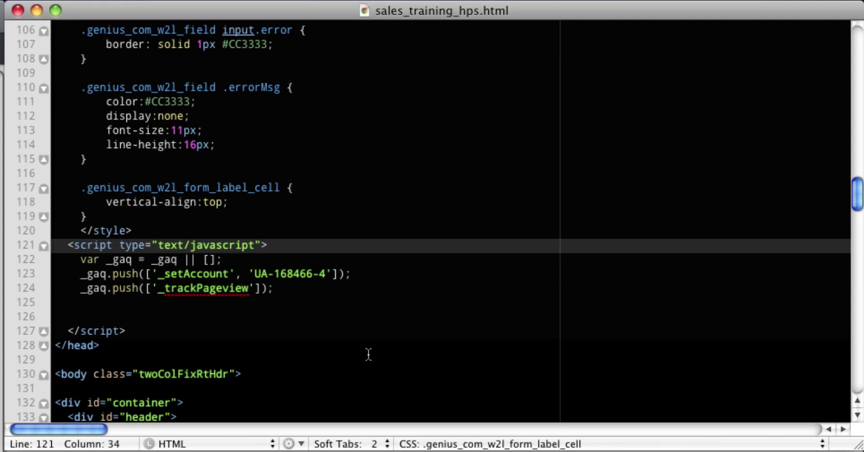
{"action": "left_click", "coordinate": [414, 276]}
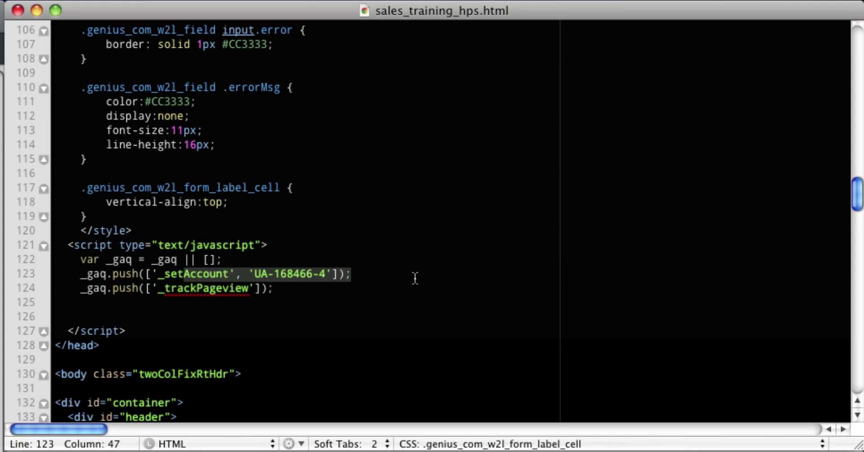
{"action": "left_click", "coordinate": [308, 293]}
{"action": "left_click_drag", "start_coordinate": [307, 293], "coordinate": [68, 296]}
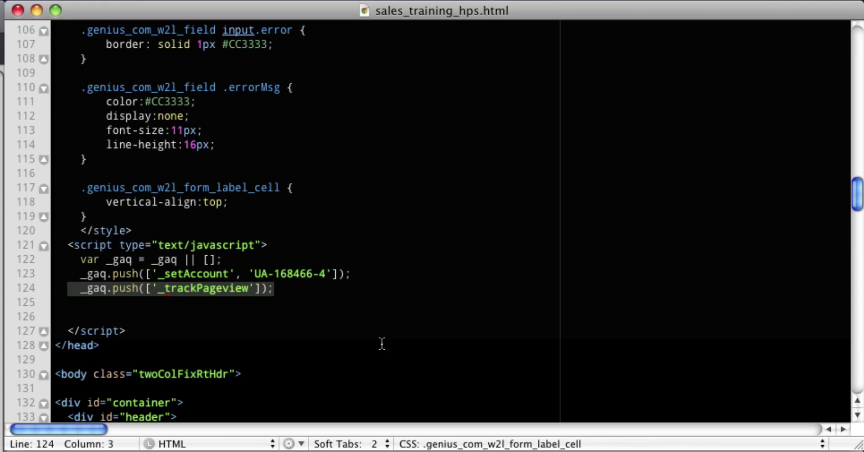
{"action": "left_click", "coordinate": [729, 344]}
{"action": "left_click_drag", "start_coordinate": [857, 206], "coordinate": [840, 388]}
{"action": "left_click_drag", "start_coordinate": [153, 367], "coordinate": [7, 262]}
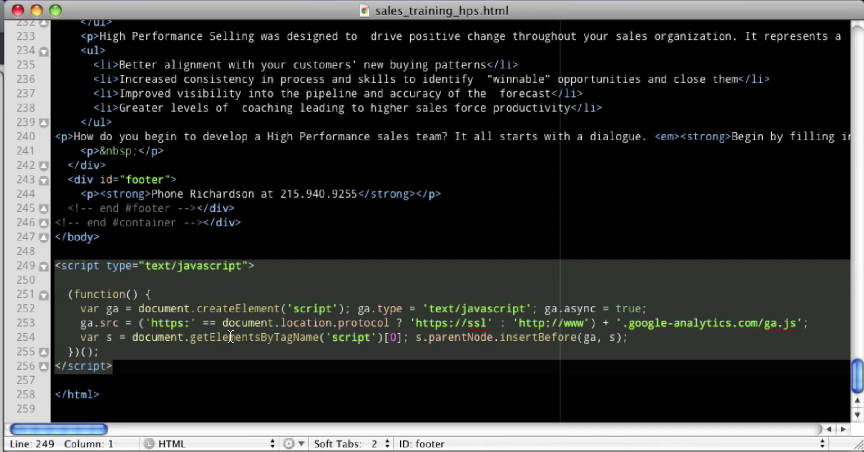
{"action": "left_click", "coordinate": [435, 394]}
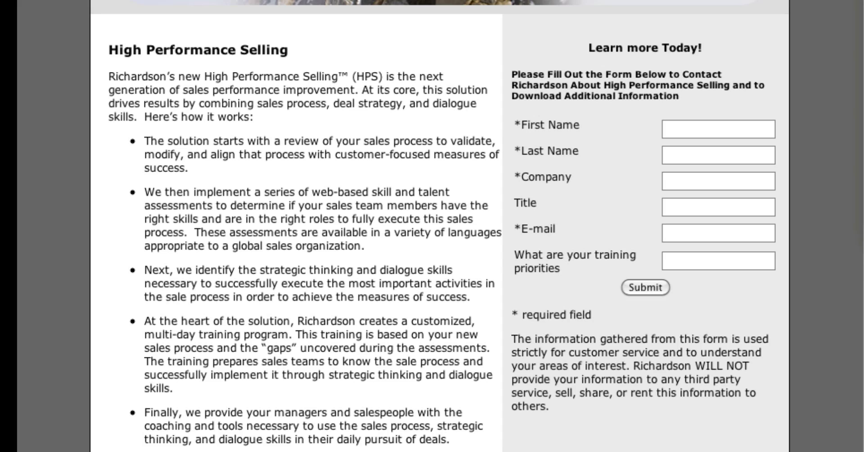
Open the Google Analytics Tracking Code Debugger's Chrome Web Store listing from the search results.
{"action": "left_click", "coordinate": [316, 12]}
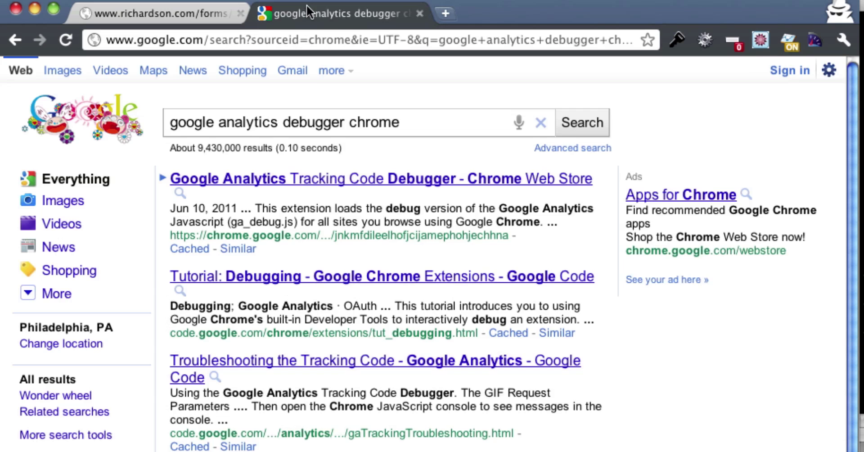
{"action": "triple_click", "coordinate": [402, 126]}
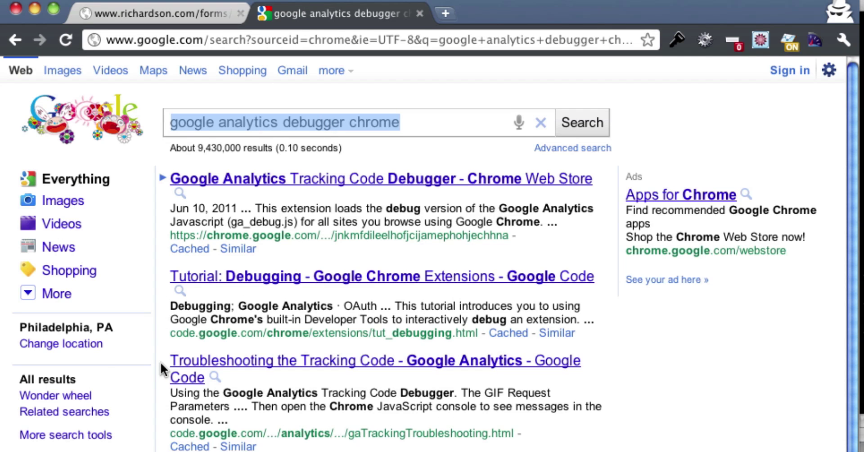
{"action": "left_click", "coordinate": [200, 199]}
{"action": "left_click", "coordinate": [191, 179]}
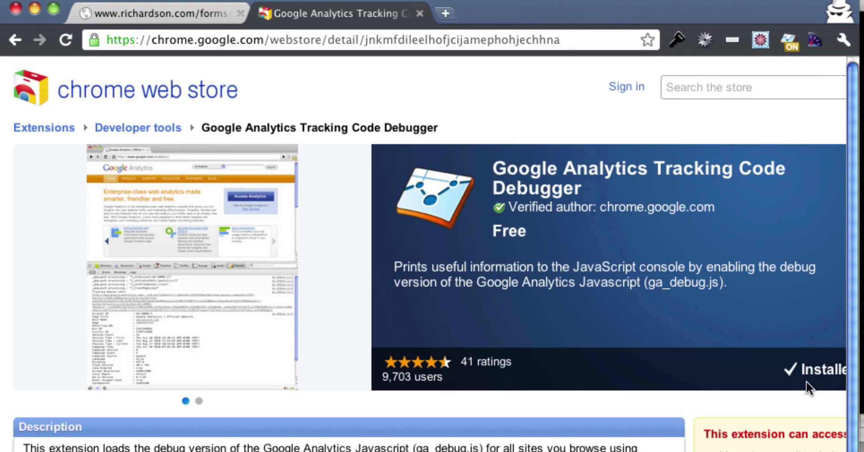
Return to the sales training form tab and check the debugger extension's management menu.
{"action": "left_click", "coordinate": [180, 14]}
{"action": "right_click", "coordinate": [787, 40]}
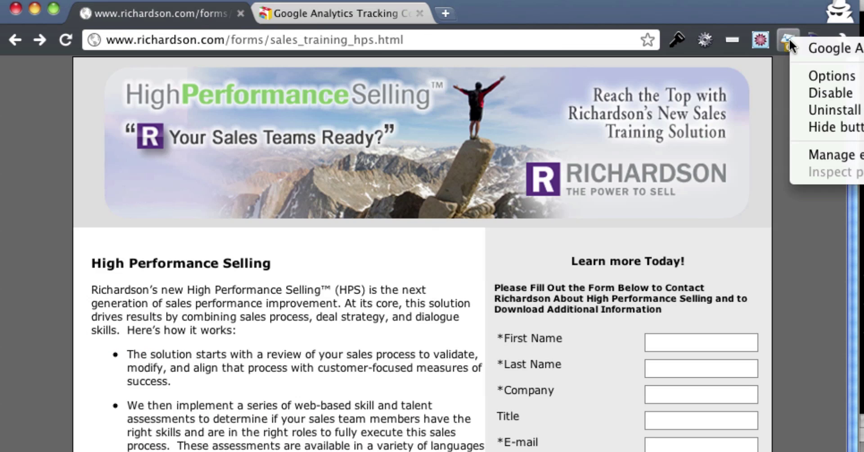
{"action": "left_click", "coordinate": [809, 265]}
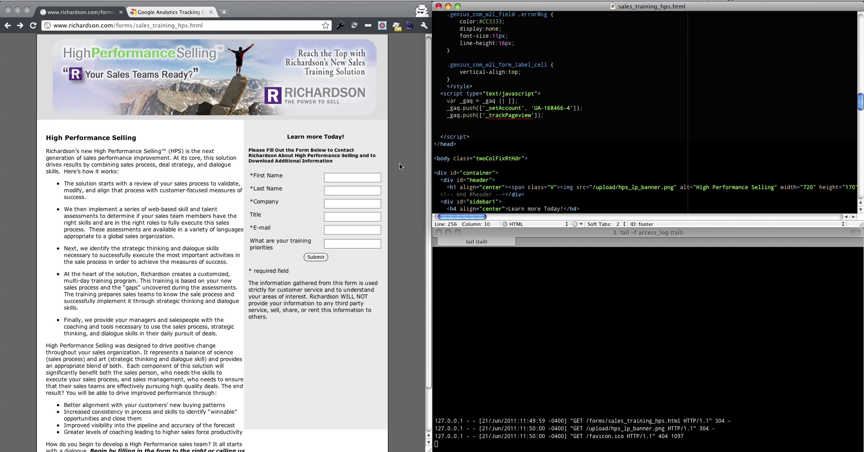
Reload the form page and inspect it, showing the ga_debug pageview output in the Console.
{"action": "left_click", "coordinate": [399, 164]}
{"action": "left_click", "coordinate": [32, 25]}
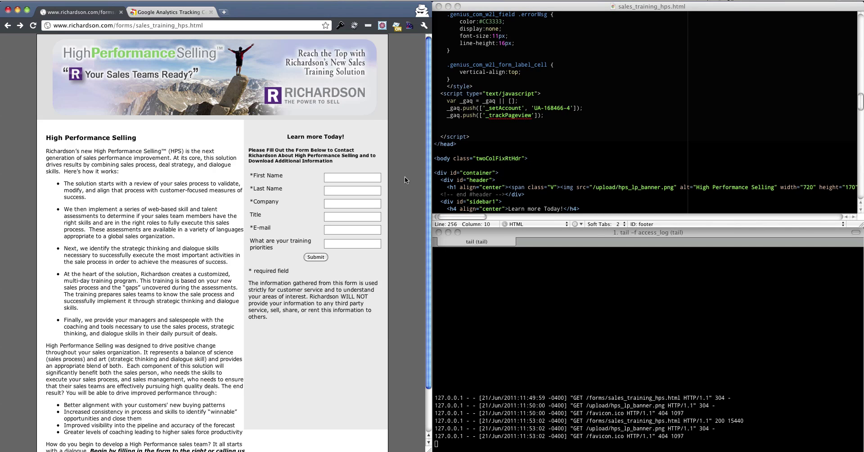
{"action": "right_click", "coordinate": [406, 71]}
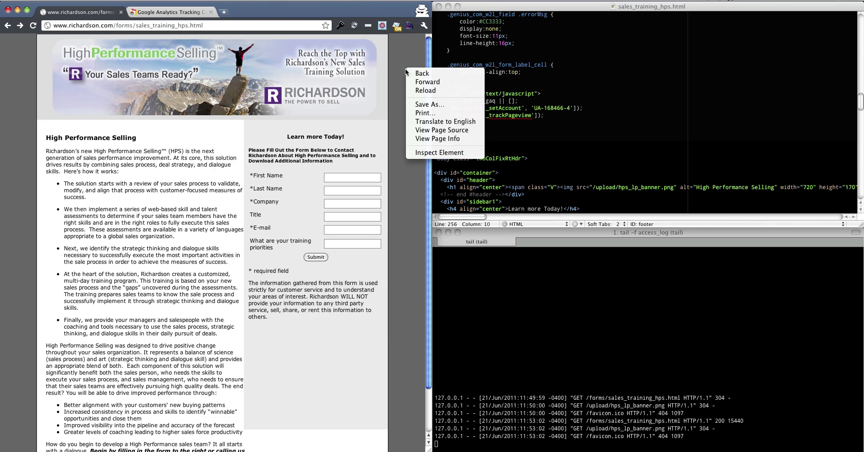
{"action": "left_click", "coordinate": [416, 151]}
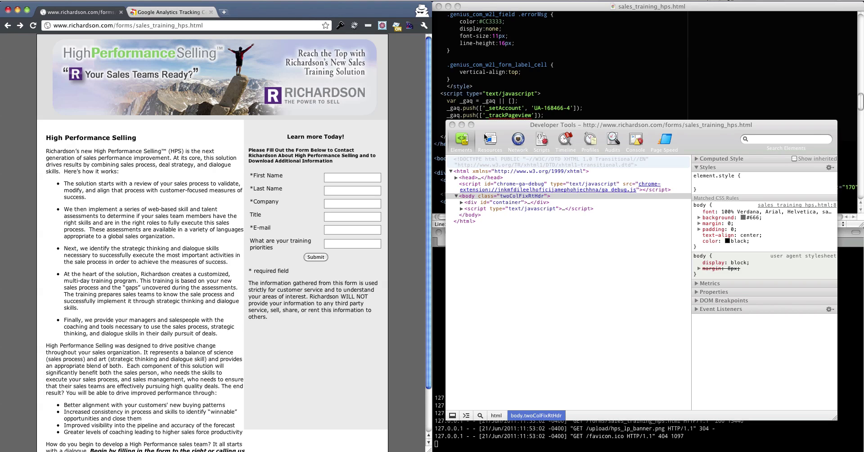
{"action": "left_click", "coordinate": [640, 145]}
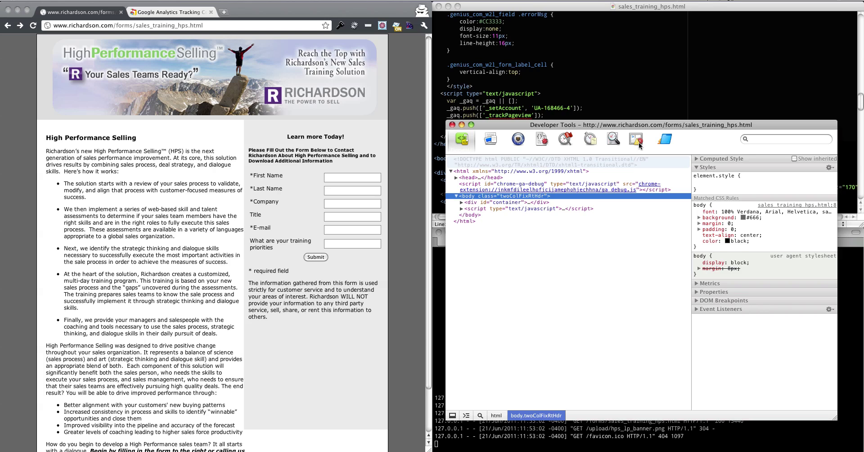
{"action": "left_click", "coordinate": [631, 141]}
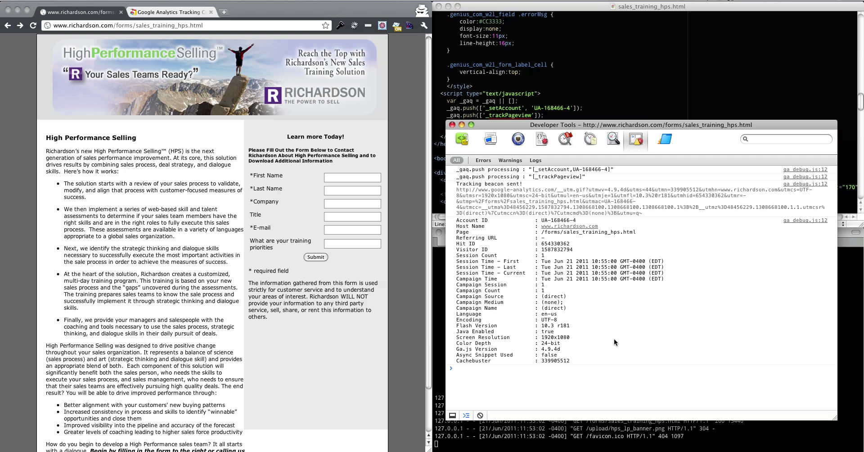
Move the console to the upper left and highlight _setAccount and _trackPageview in the tracking code.
{"action": "left_click_drag", "start_coordinate": [606, 126], "coordinate": [183, 87]}
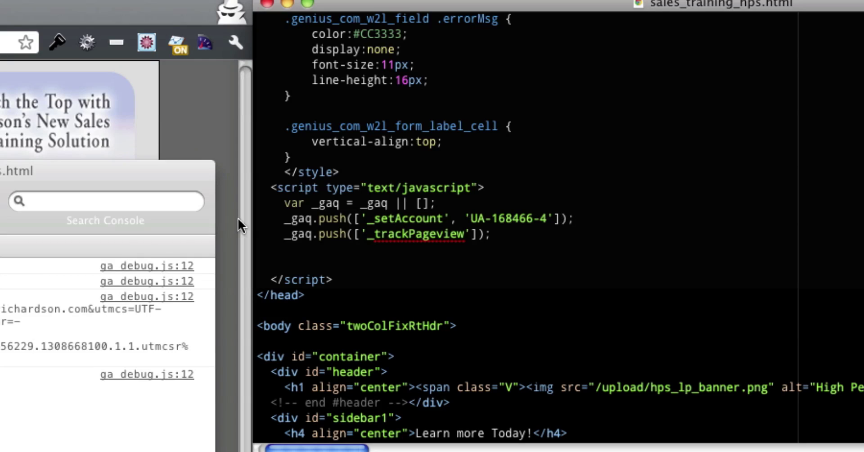
{"action": "left_click_drag", "start_coordinate": [363, 219], "coordinate": [639, 219]}
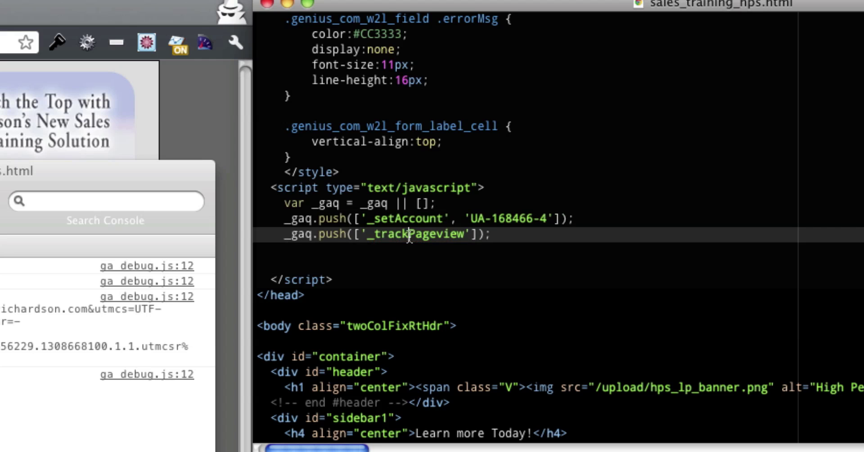
{"action": "double_click", "coordinate": [412, 233]}
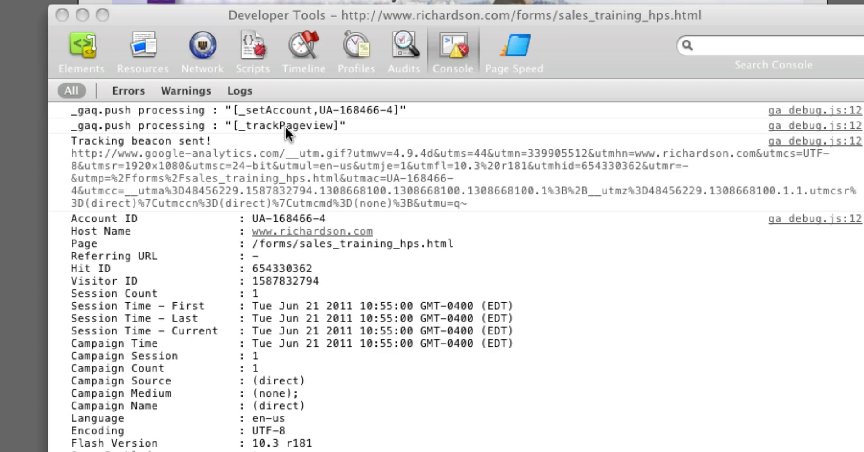
{"action": "left_click", "coordinate": [286, 126]}
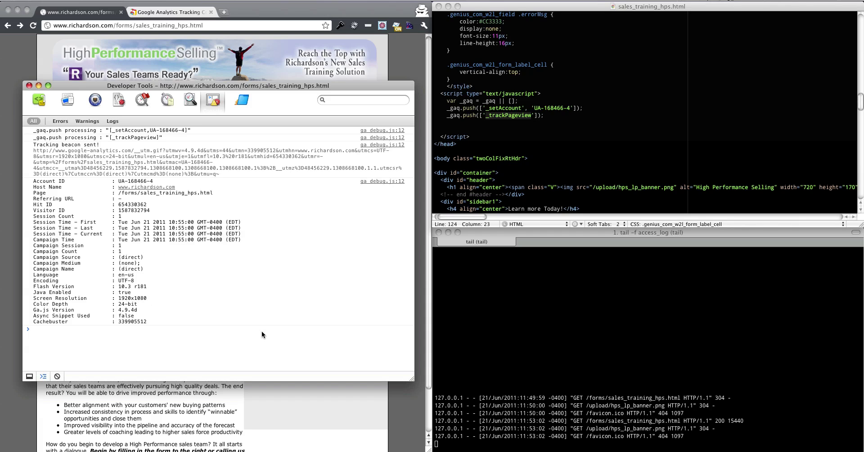
Scroll TextMate to the submit input and highlight _trackPageview in its onClick handler.
{"action": "left_click", "coordinate": [515, 191]}
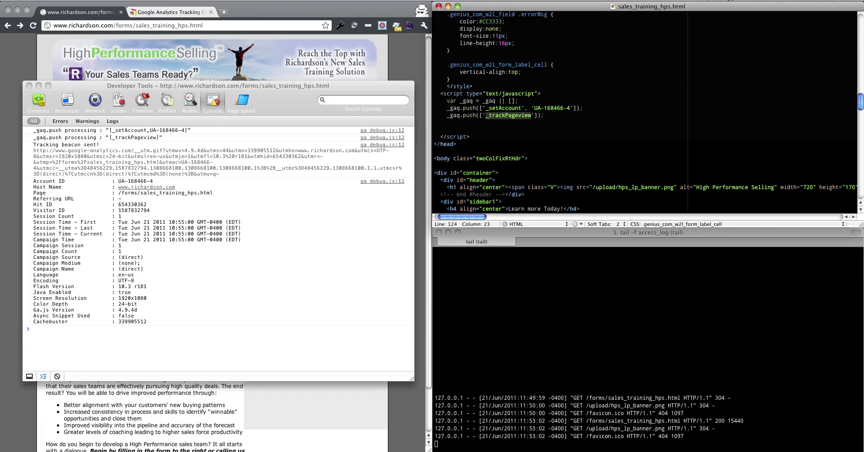
{"action": "left_click_drag", "start_coordinate": [860, 105], "coordinate": [860, 154]}
{"action": "left_click_drag", "start_coordinate": [615, 140], "coordinate": [753, 139]}
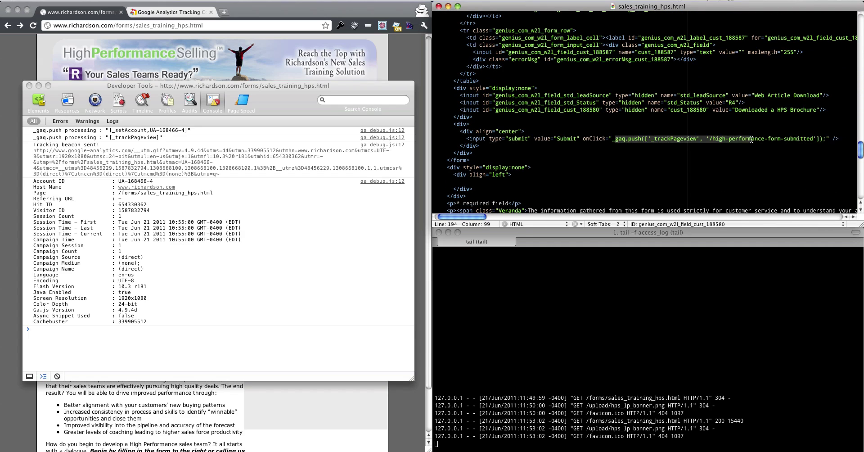
{"action": "double_click", "coordinate": [674, 139]}
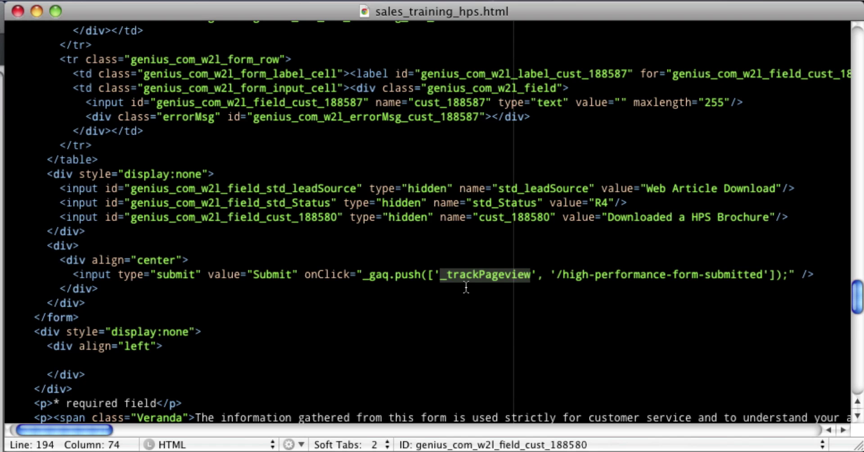
{"action": "left_click", "coordinate": [665, 144]}
{"action": "left_click_drag", "start_coordinate": [444, 276], "coordinate": [784, 274]}
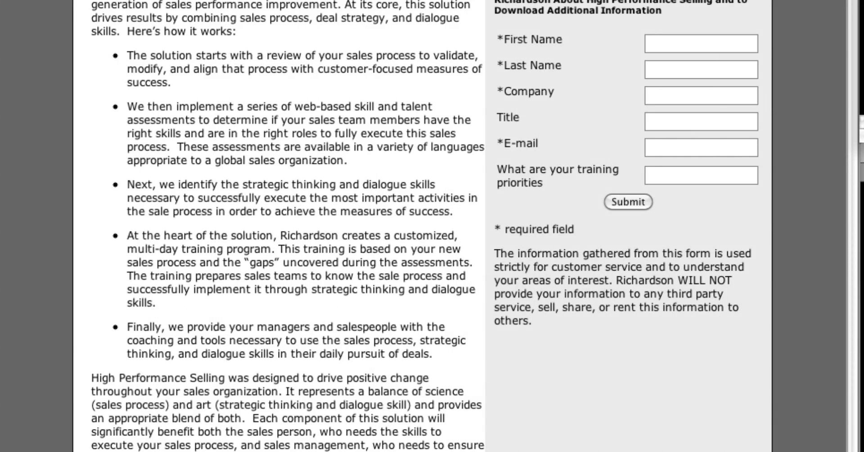
Type 'test' into First Name, Last Name and Company, then a dummy address into E-mail.
{"action": "left_click", "coordinate": [761, 63]}
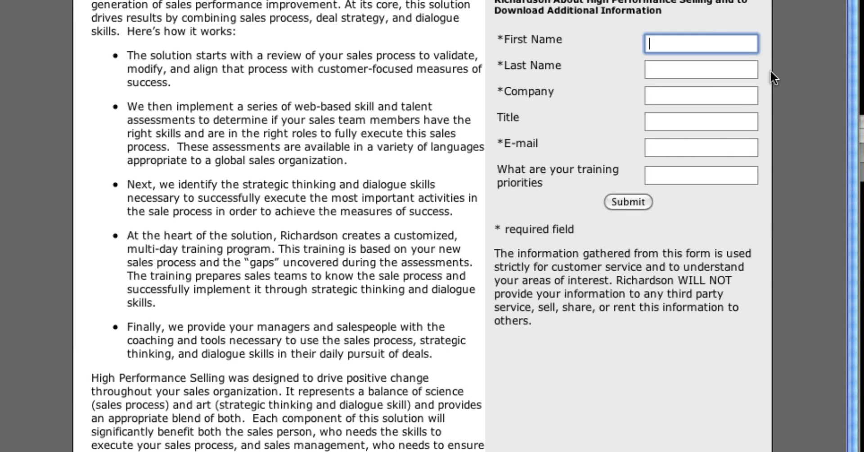
{"action": "type", "text": "test"}
{"action": "key", "text": "Tab"}
{"action": "type", "text": "test"}
{"action": "key", "text": "Tab"}
{"action": "type", "text": "tes"}
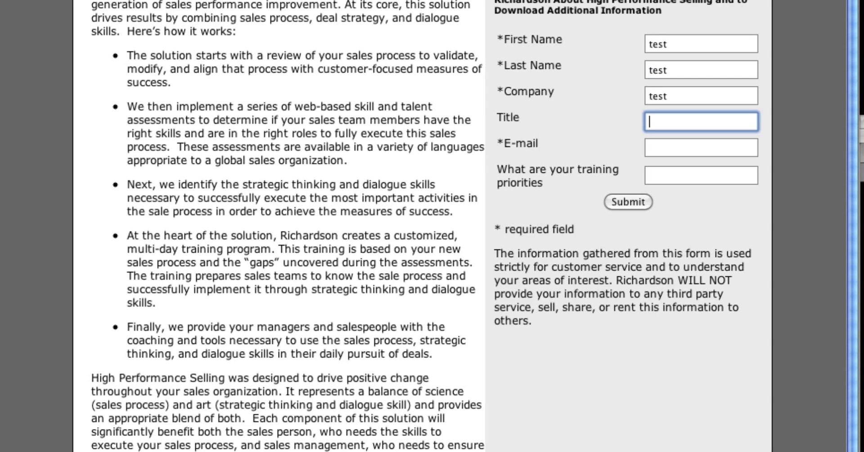
{"action": "left_click", "coordinate": [701, 147]}
{"action": "type", "text": "a@b.co"}
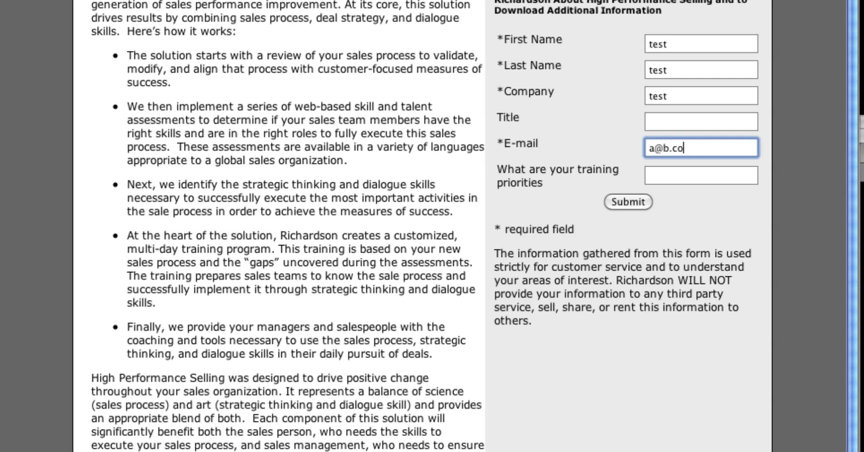
{"action": "type", "text": "m"}
{"action": "left_click", "coordinate": [798, 212]}
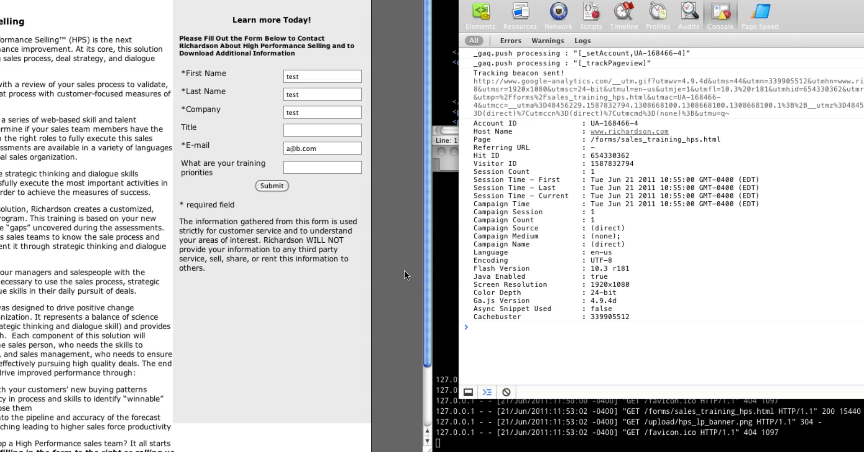
Submit the form and highlight the form page, banner and HPS_518.pdf requests in the access log.
{"action": "left_click", "coordinate": [273, 186]}
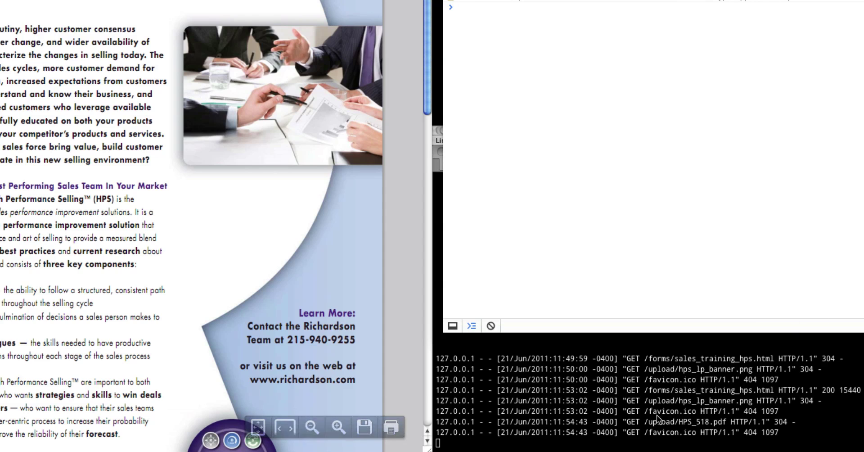
{"action": "left_click", "coordinate": [674, 414]}
{"action": "double_click", "coordinate": [650, 390]}
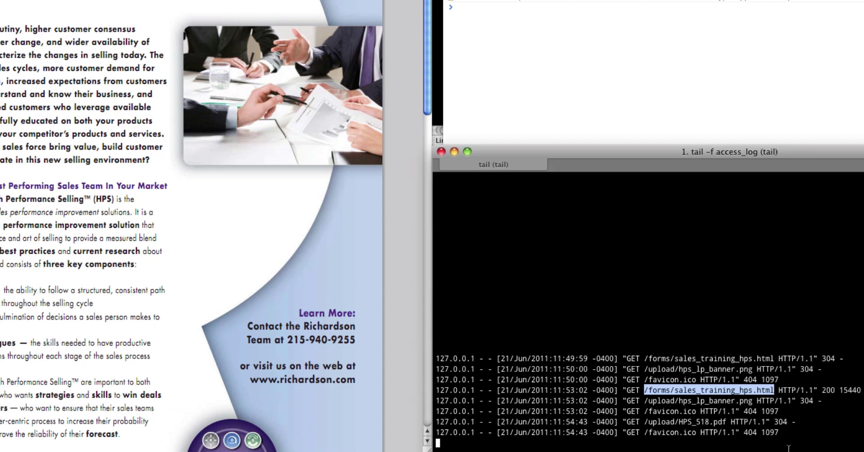
{"action": "double_click", "coordinate": [705, 401]}
{"action": "double_click", "coordinate": [708, 422]}
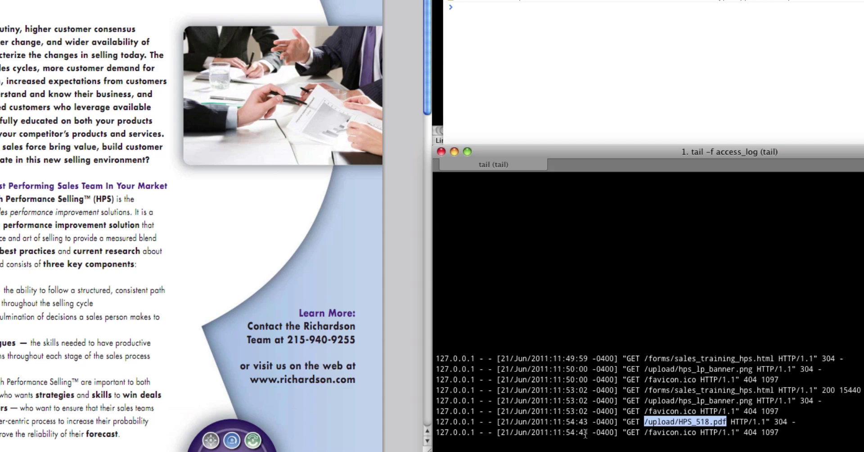
{"action": "left_click", "coordinate": [704, 433]}
Drag the Developer Tools console back into view, clear of the brochure.
{"action": "left_click_drag", "start_coordinate": [676, 2], "coordinate": [676, 47]}
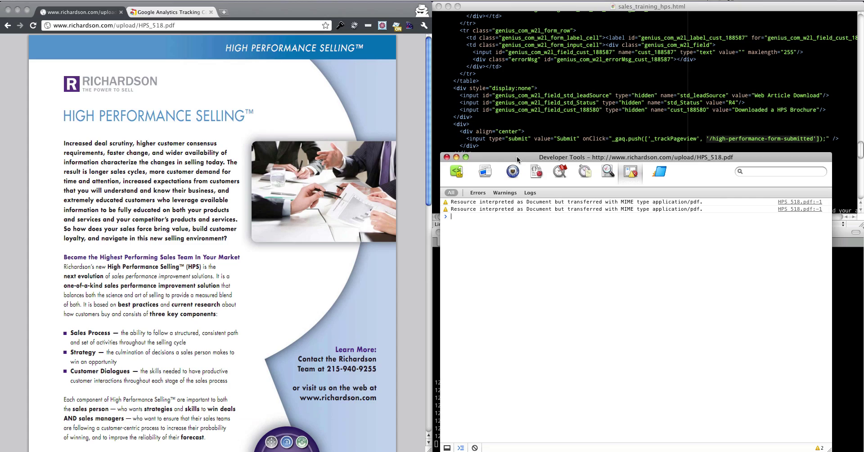
{"action": "left_click_drag", "start_coordinate": [517, 155], "coordinate": [336, 135]}
{"action": "left_click_drag", "start_coordinate": [427, 138], "coordinate": [611, 139]}
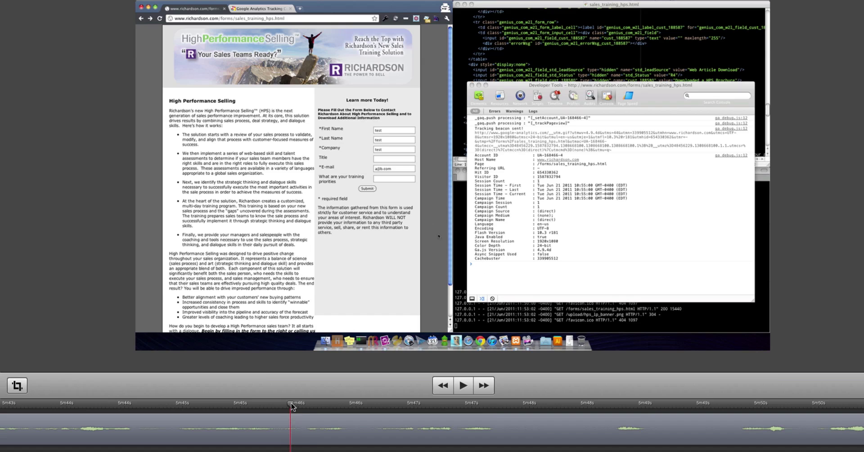
Scrub the playhead past the Submit click to the new ga_debug console lines.
{"action": "left_click_drag", "start_coordinate": [291, 406], "coordinate": [328, 406]}
{"action": "left_click_drag", "start_coordinate": [240, 422], "coordinate": [387, 425]}
{"action": "left_click_drag", "start_coordinate": [496, 423], "coordinate": [551, 423]}
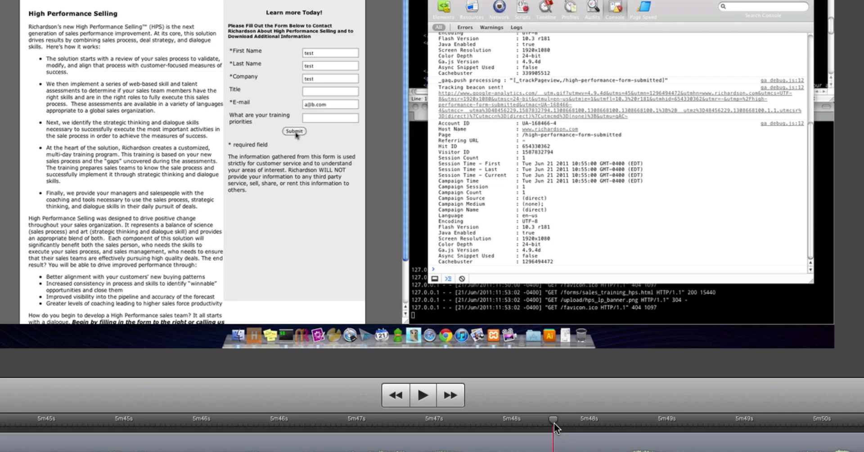
Scrub the playhead further until the HPS_518.pdf brochure is fully displayed.
{"action": "left_click_drag", "start_coordinate": [553, 422], "coordinate": [625, 407]}
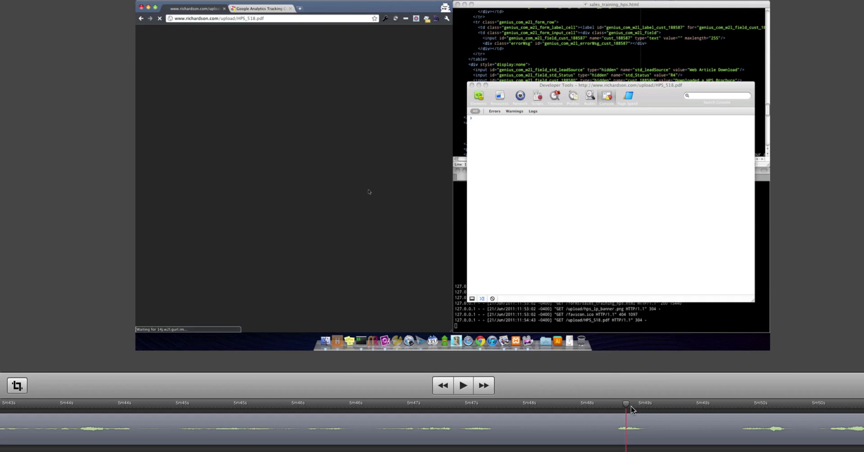
{"action": "left_click_drag", "start_coordinate": [628, 405], "coordinate": [738, 408]}
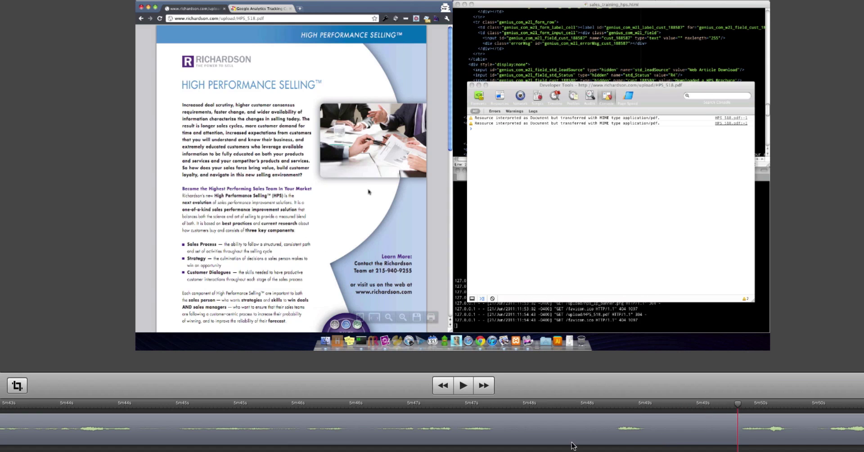
{"action": "left_click_drag", "start_coordinate": [738, 405], "coordinate": [814, 407]}
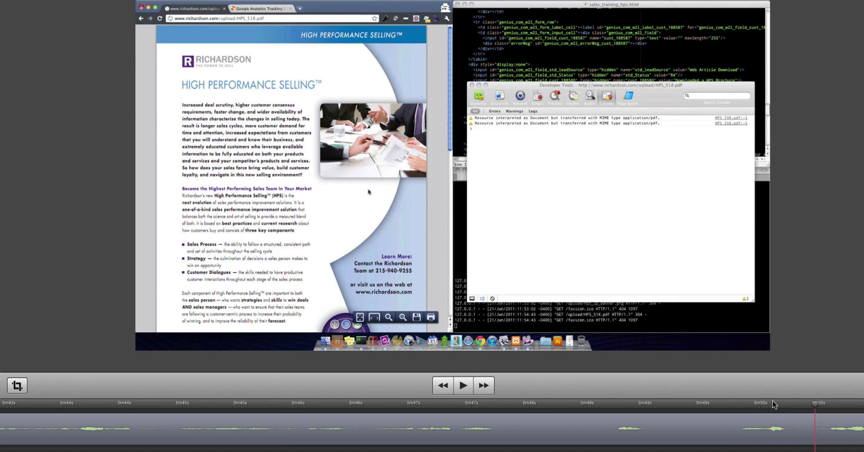